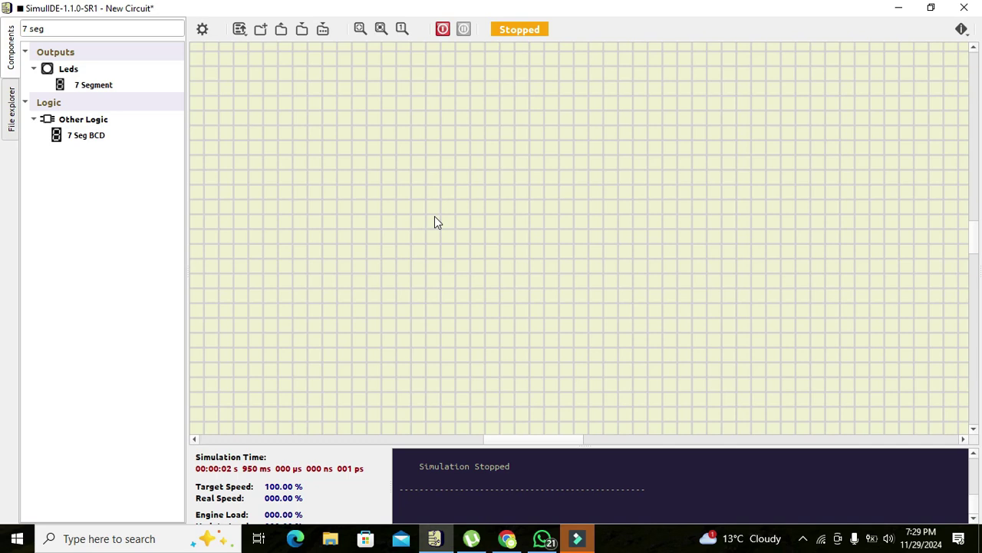
Search the components for "bcd" and place a Bcd To 7S. converter in the middle of the circuit
click(65, 29)
key(BackSpace)
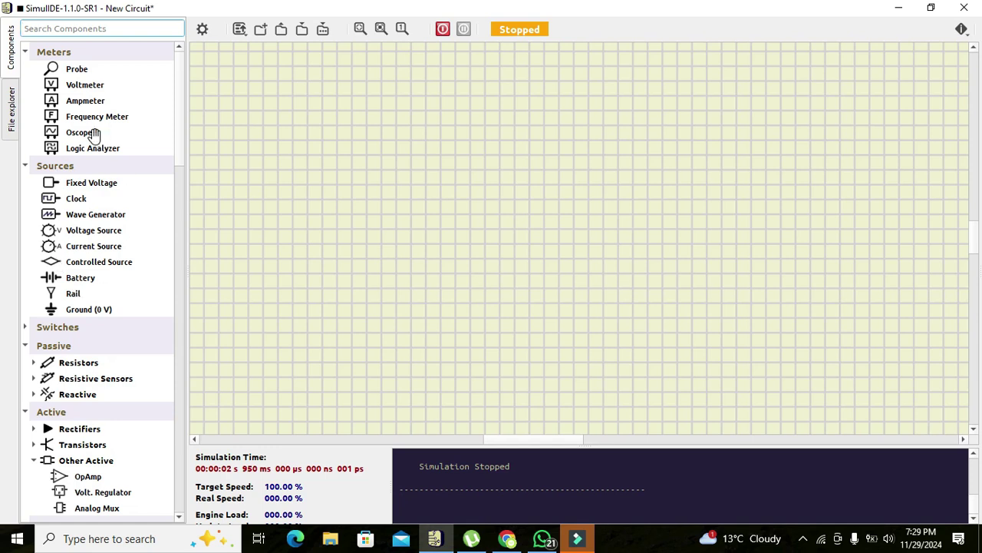
click(83, 28)
text(bcd)
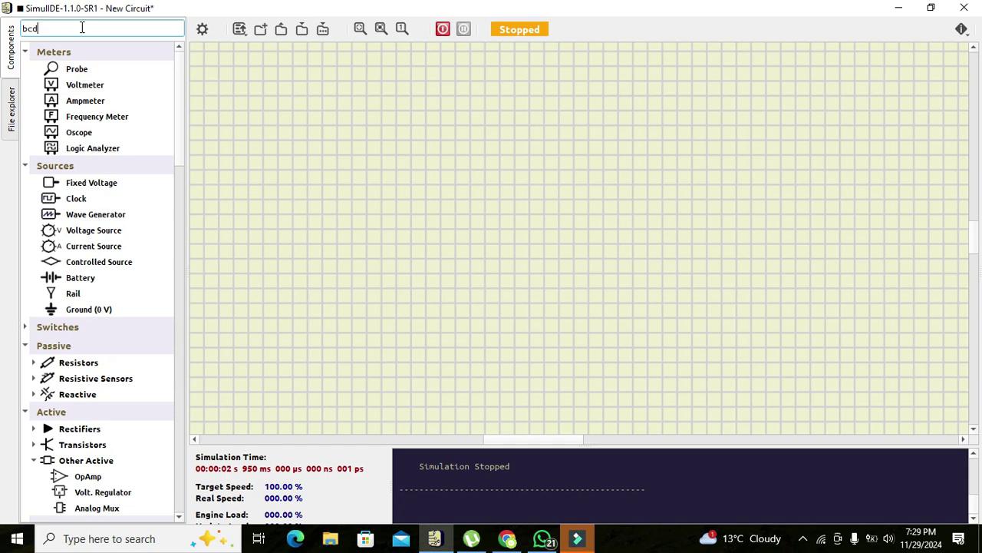
key(Return)
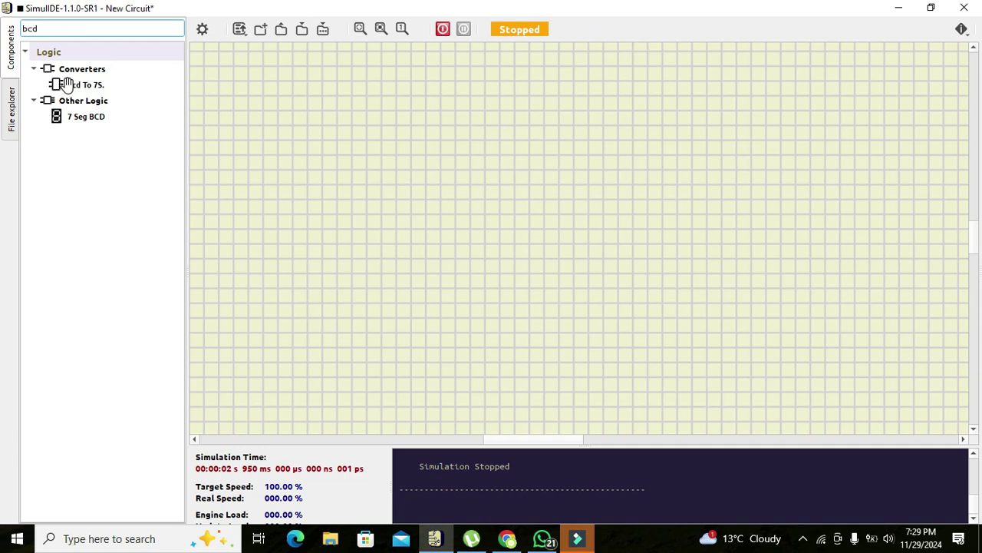
drag(67, 85, 553, 214)
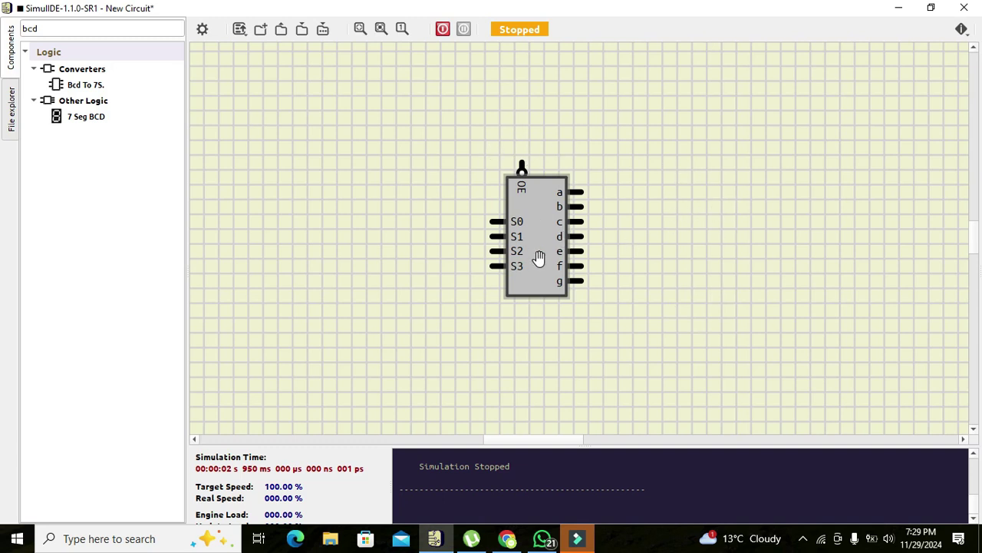
drag(530, 239, 539, 235)
click(466, 231)
Search the components for "7 seg" and place a 7 Segment display to the right of the converter, with the pin rows aligned
click(151, 27)
key(BackSpace)
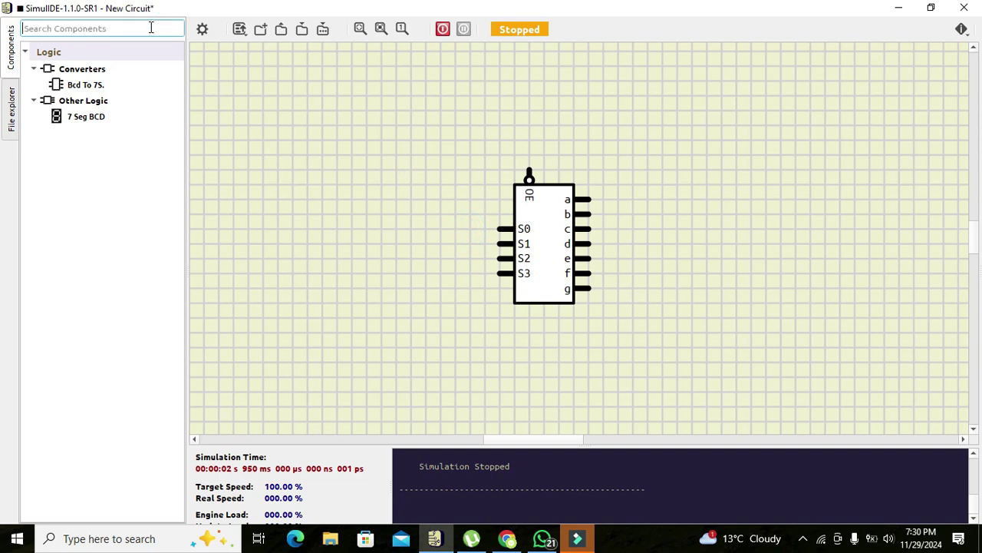
text(7 seg)
click(86, 86)
drag(86, 86, 762, 239)
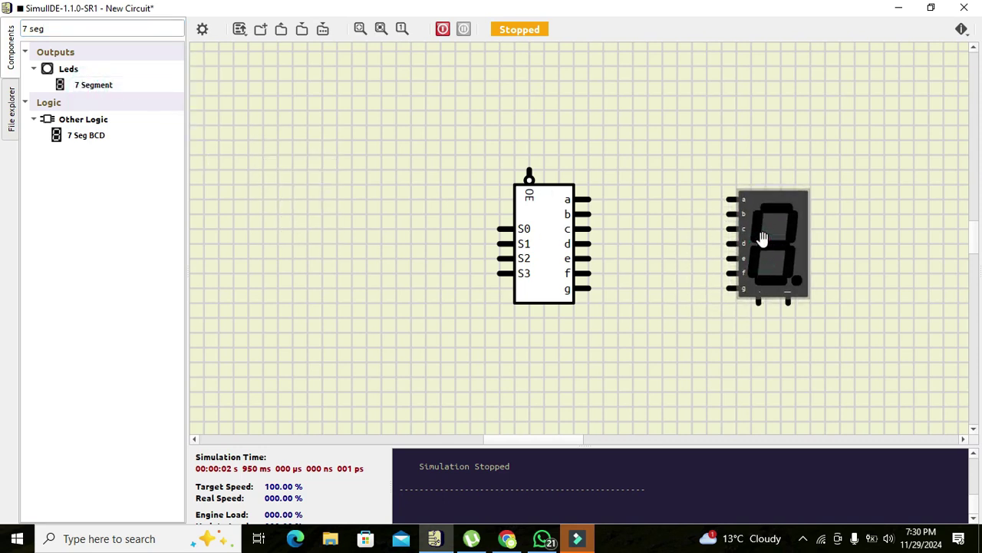
click(670, 251)
Wire the converter's outputs a, b, c and d to the matching pins of the 7 Segment display
click(590, 199)
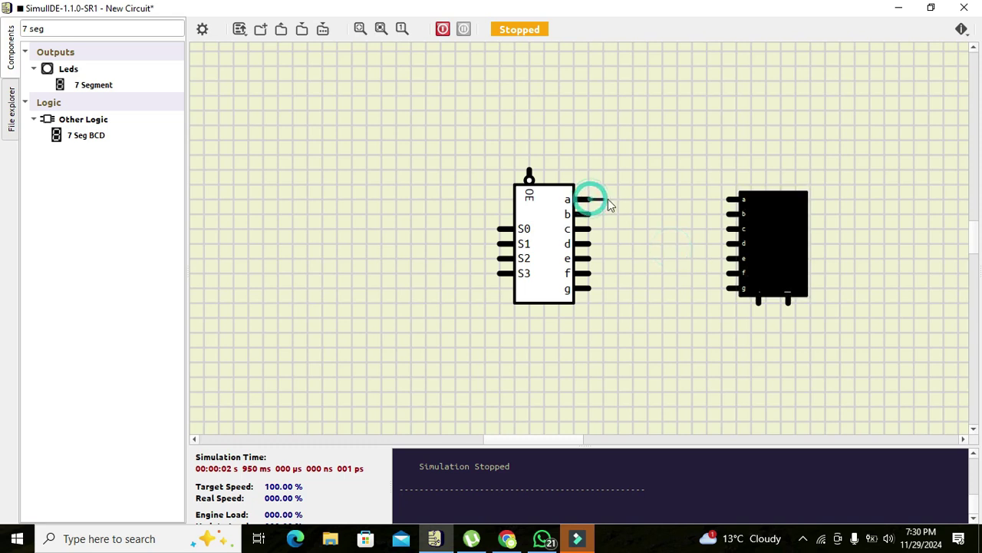
click(733, 199)
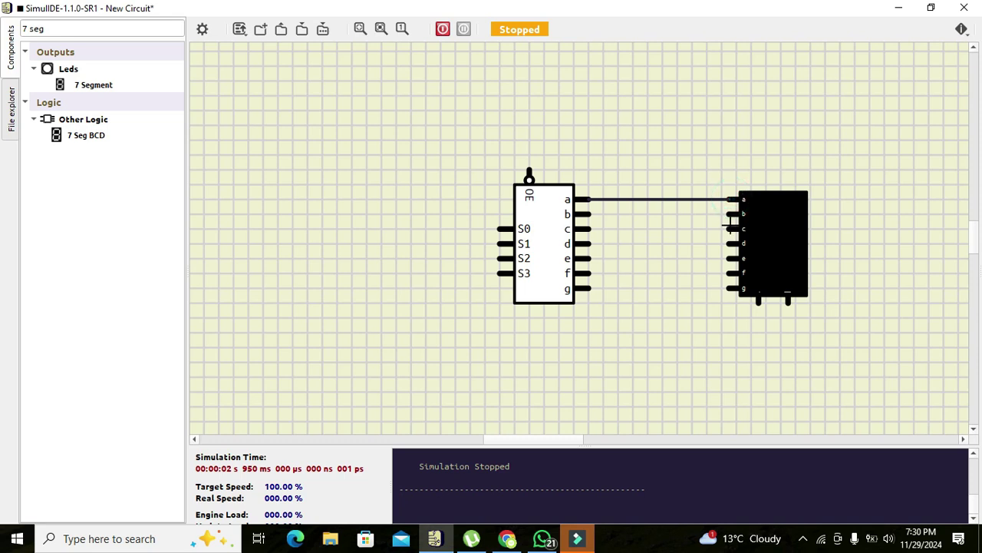
click(730, 213)
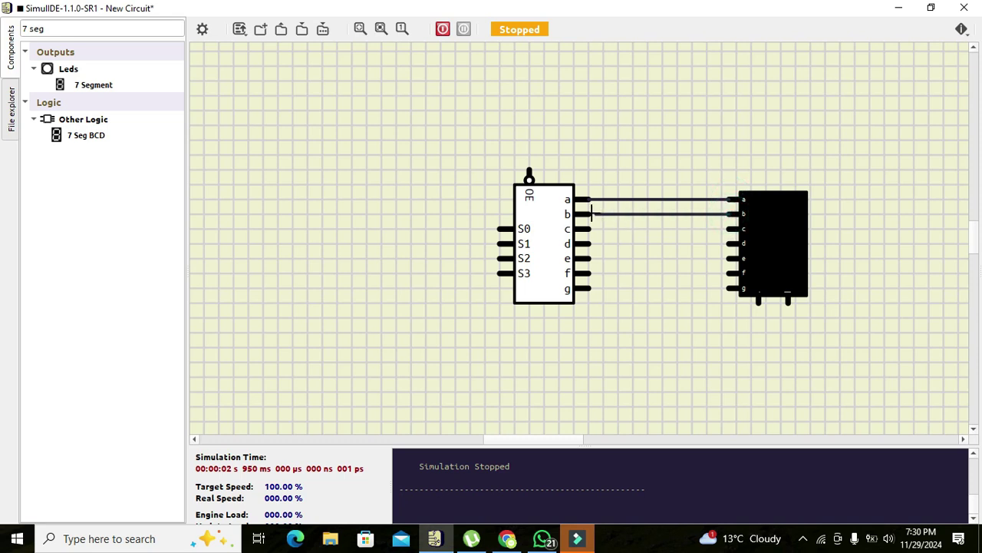
click(589, 213)
click(729, 228)
click(589, 228)
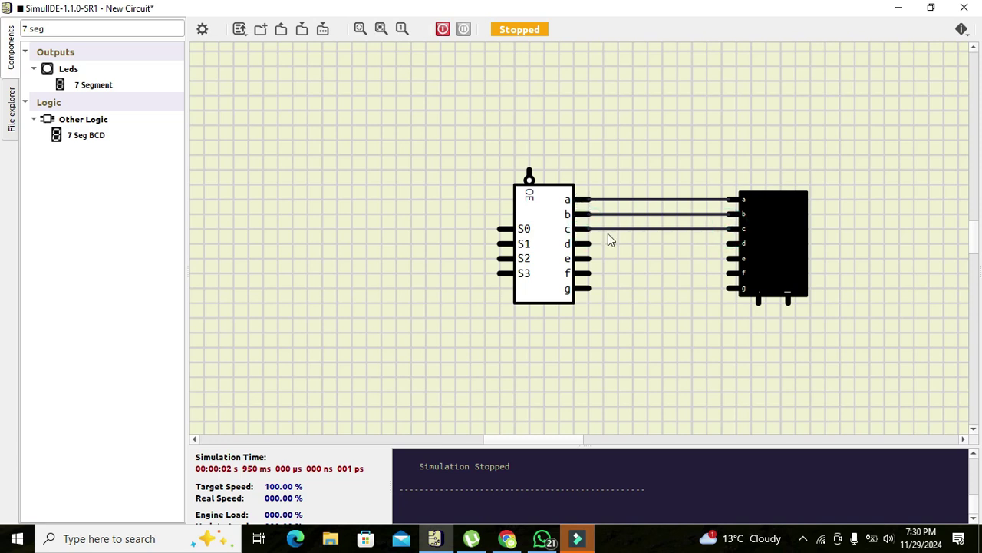
click(728, 243)
click(589, 243)
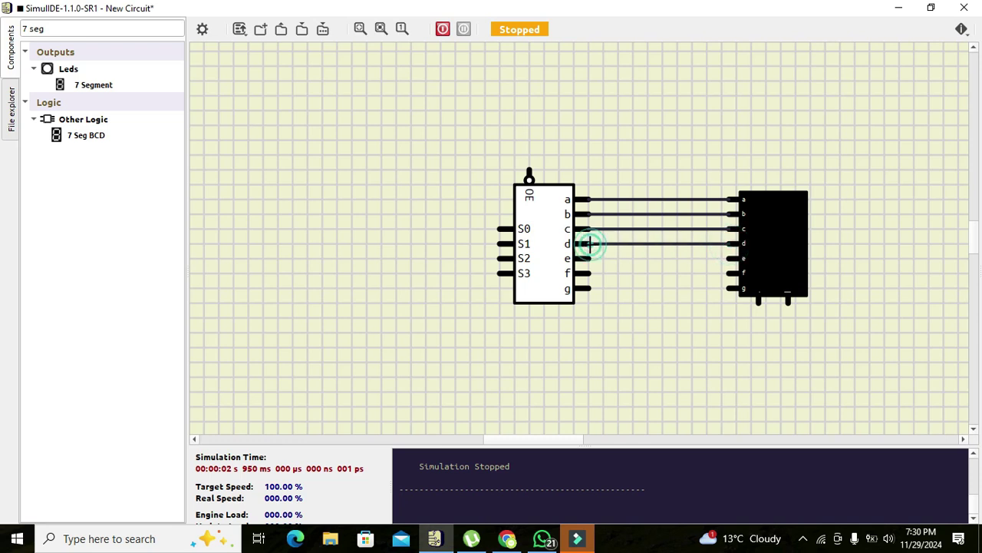
Wire the converter's outputs e, f and g to the matching pins of the 7 Segment display
click(591, 258)
click(729, 258)
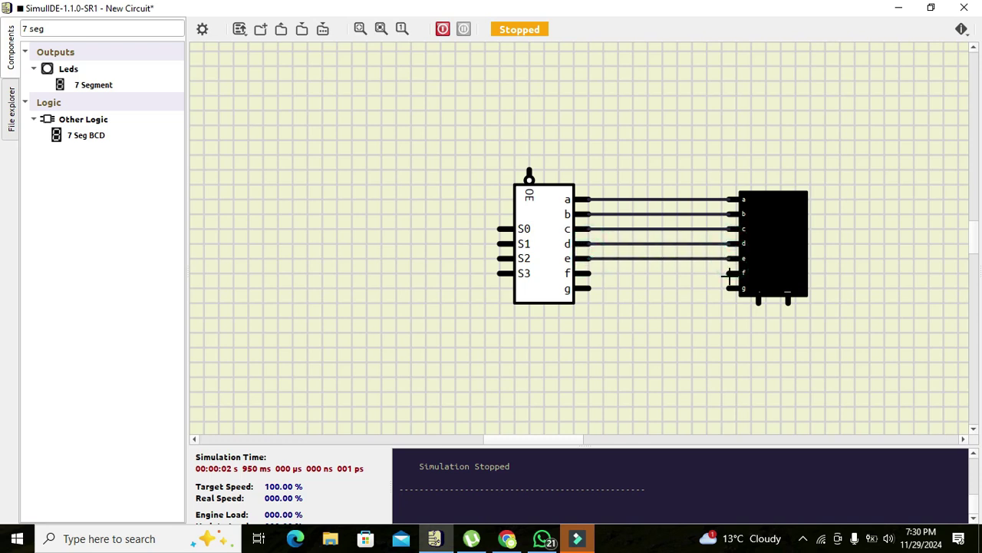
click(729, 272)
click(589, 272)
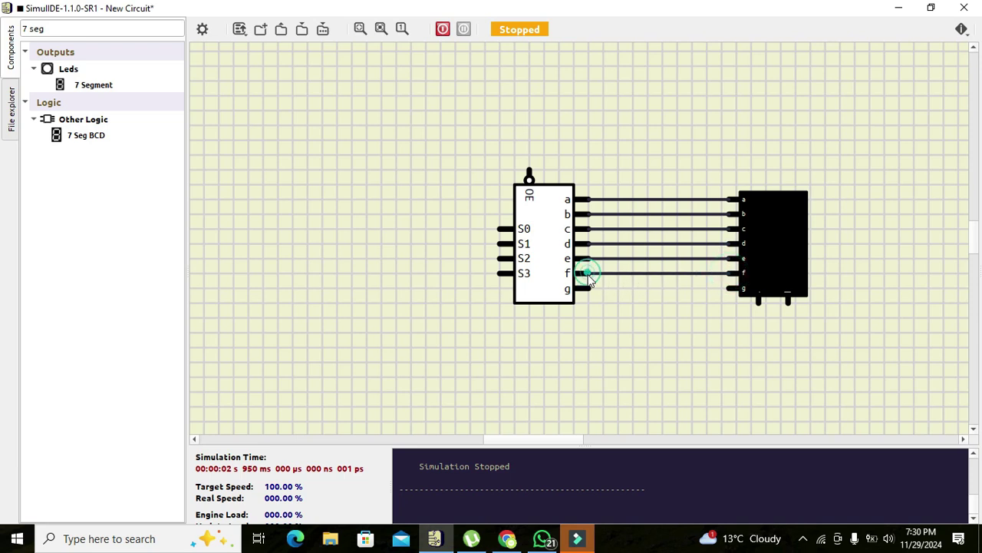
click(588, 288)
click(729, 288)
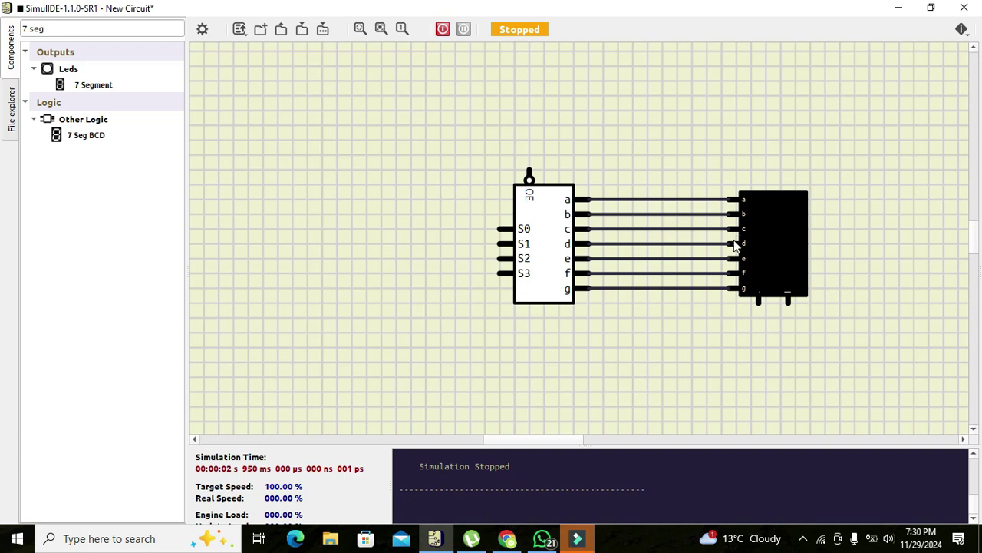
Find the Ground (0 V) component, place it below the display and wire it to the display's common pin
click(146, 29)
key(BackSpace)
key(BackSpace)
text(g)
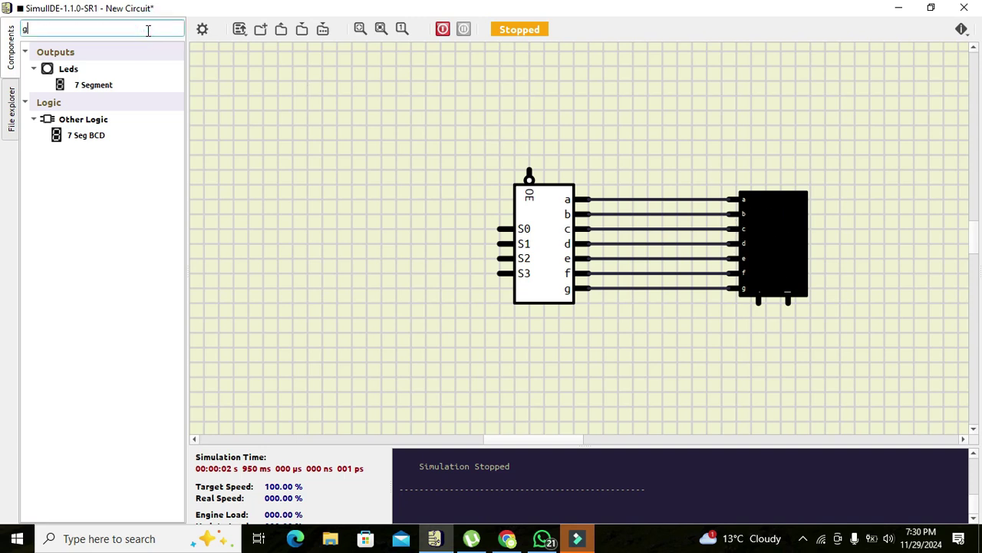
text(round)
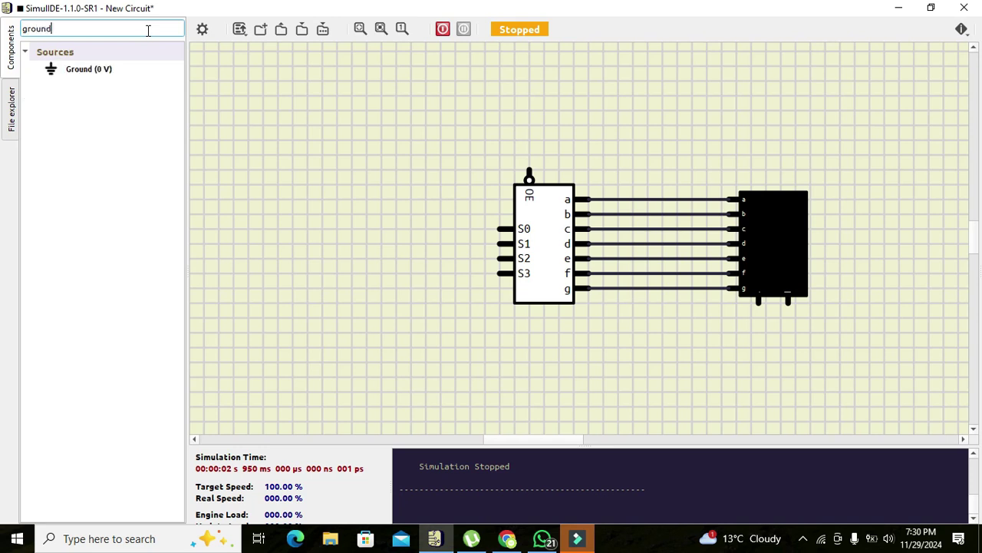
click(62, 66)
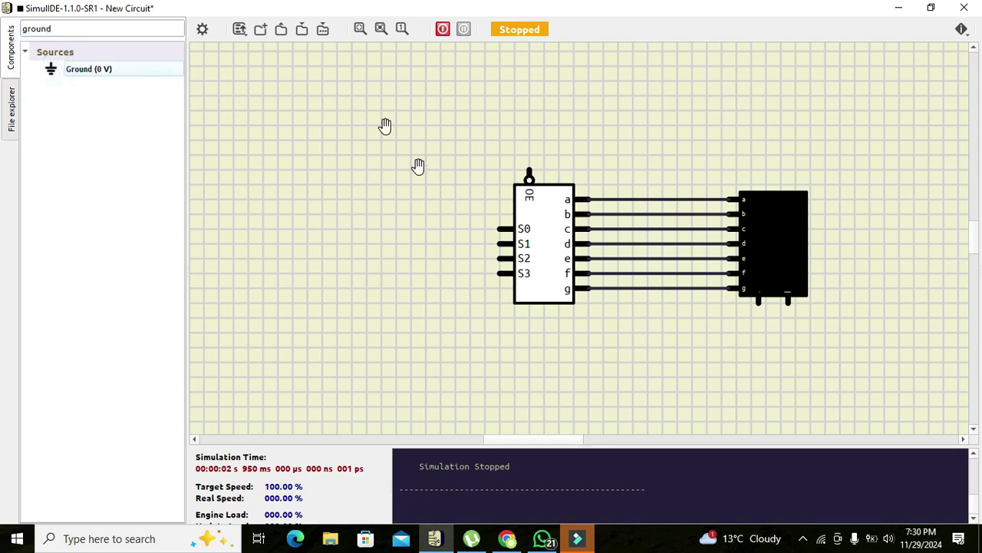
drag(88, 67, 793, 383)
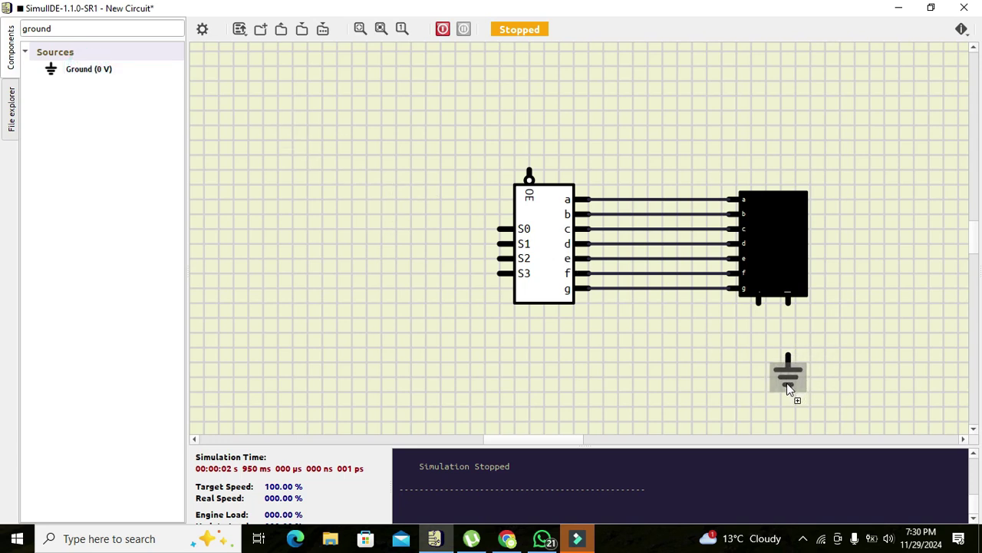
click(787, 307)
click(710, 376)
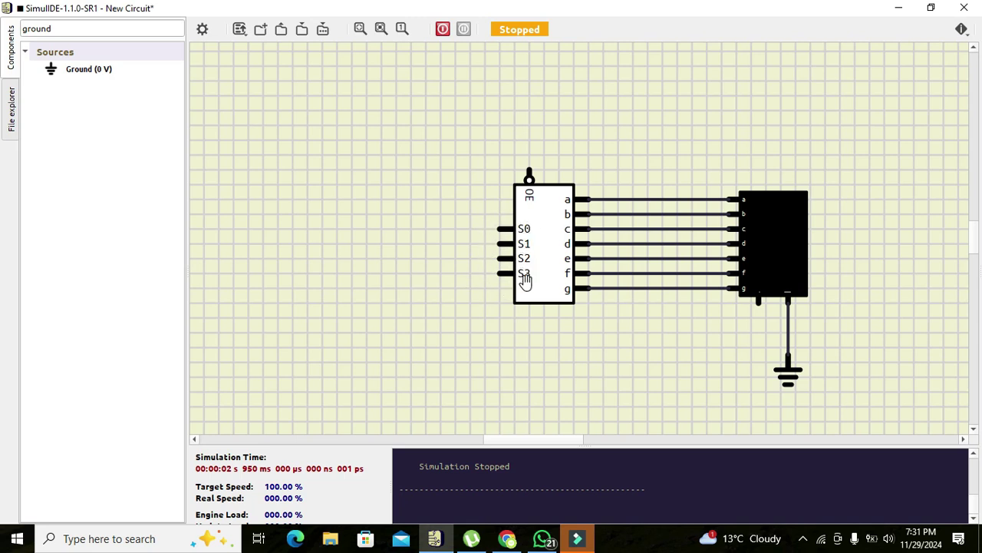
Search the components for "fixed" and place a Fixed Voltage source to the left of the converter
click(148, 32)
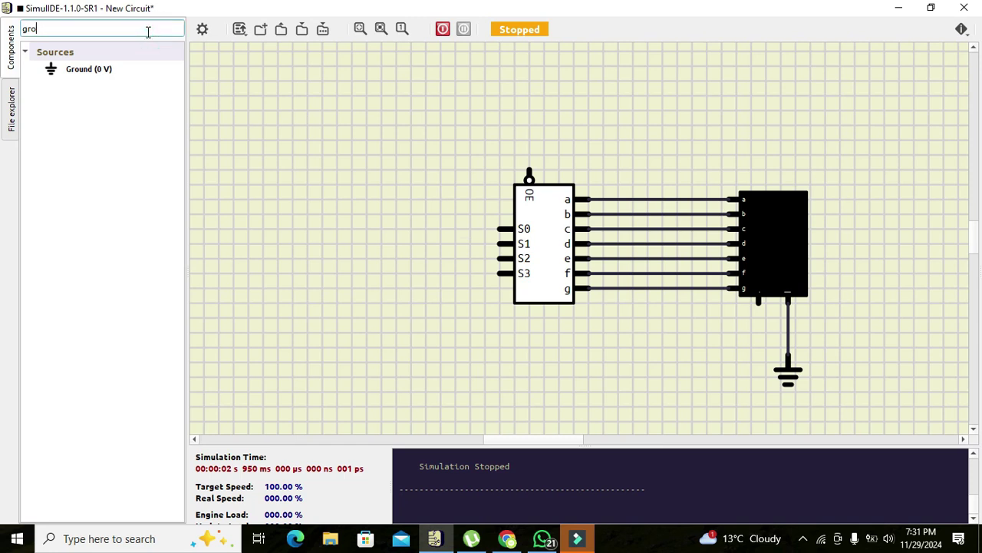
key(BackSpace)
text(Fi)
click(62, 70)
drag(61, 71, 321, 227)
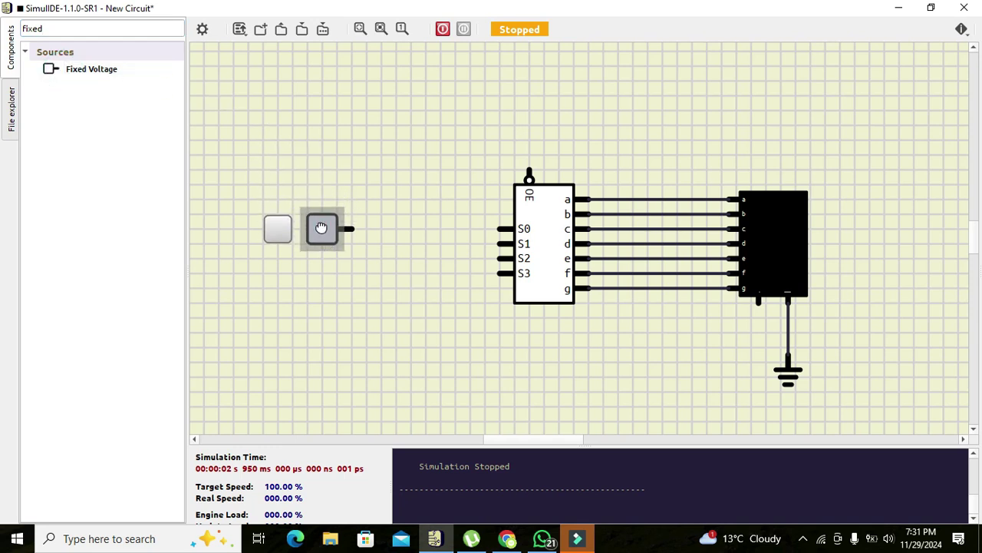
Copy the Fixed Voltage source and paste three duplicates in a column beneath it
right_click(321, 227)
click(324, 234)
right_click(281, 284)
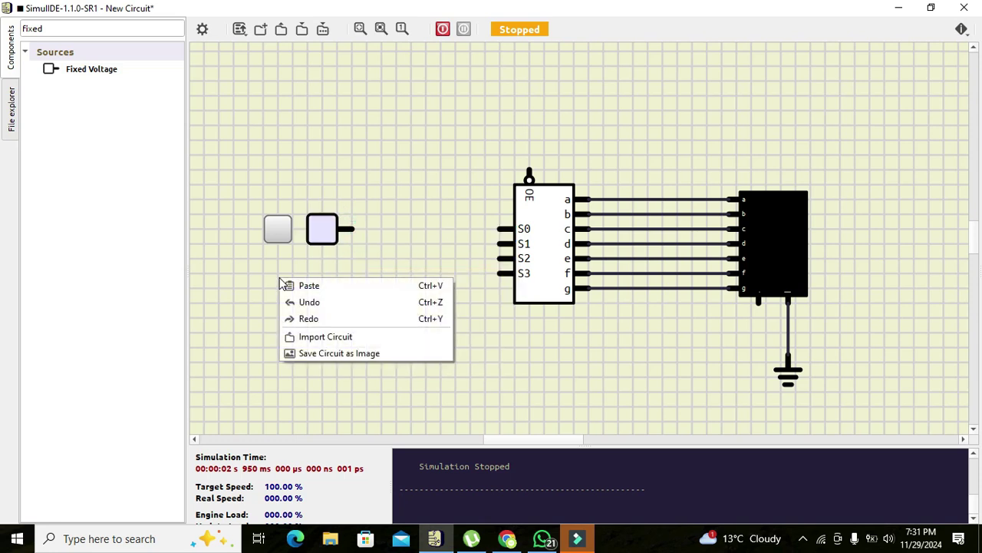
click(300, 285)
click(329, 272)
click(382, 377)
right_click(382, 375)
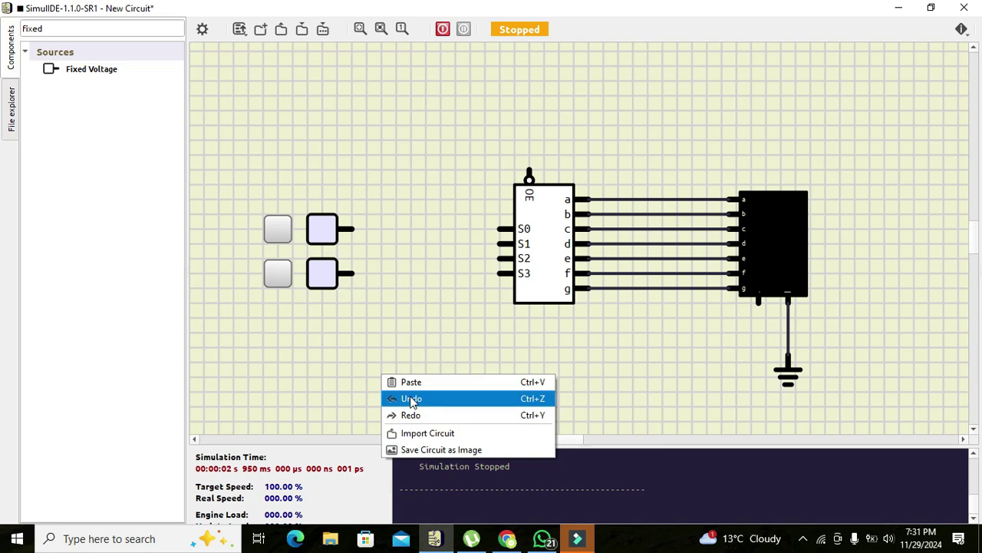
click(409, 381)
click(322, 315)
click(369, 338)
right_click(368, 338)
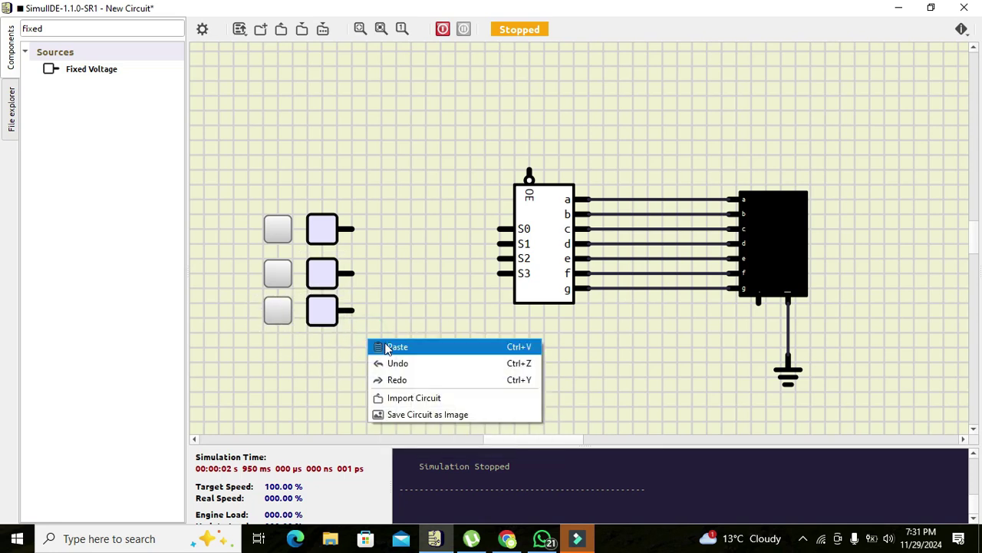
click(388, 346)
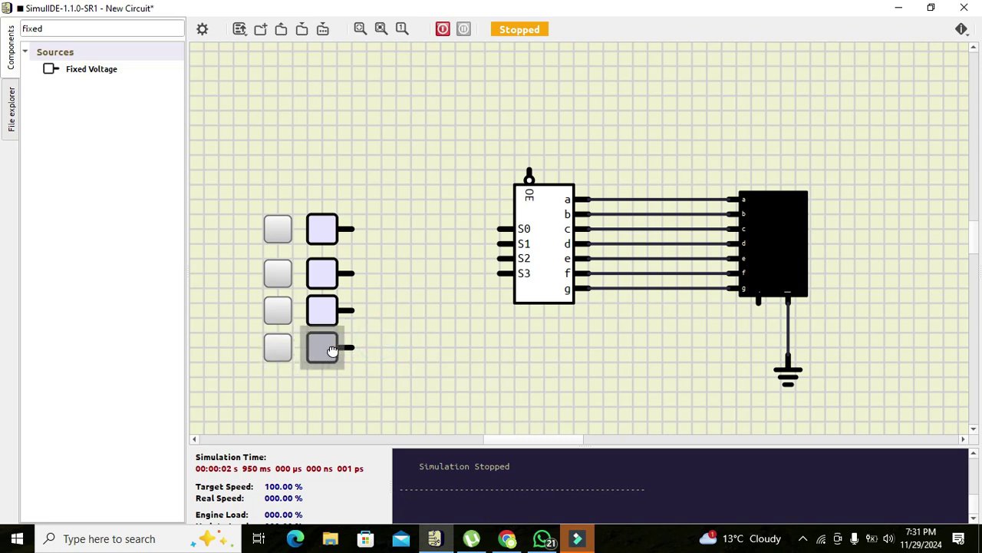
click(384, 352)
Adjust the vertical positions of the four Fixed Voltage sources so that they are evenly spaced in the column
drag(318, 336, 318, 342)
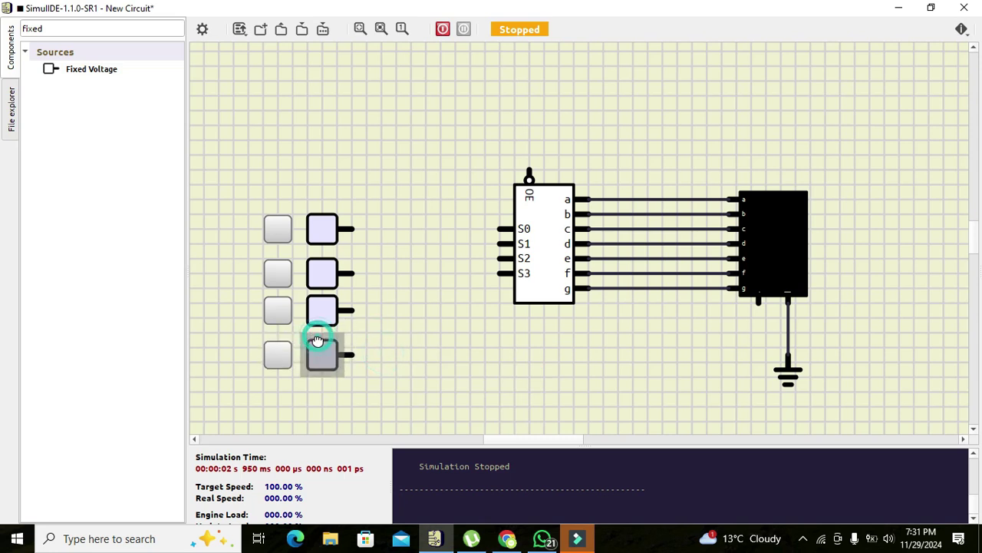
drag(321, 306, 323, 316)
click(324, 281)
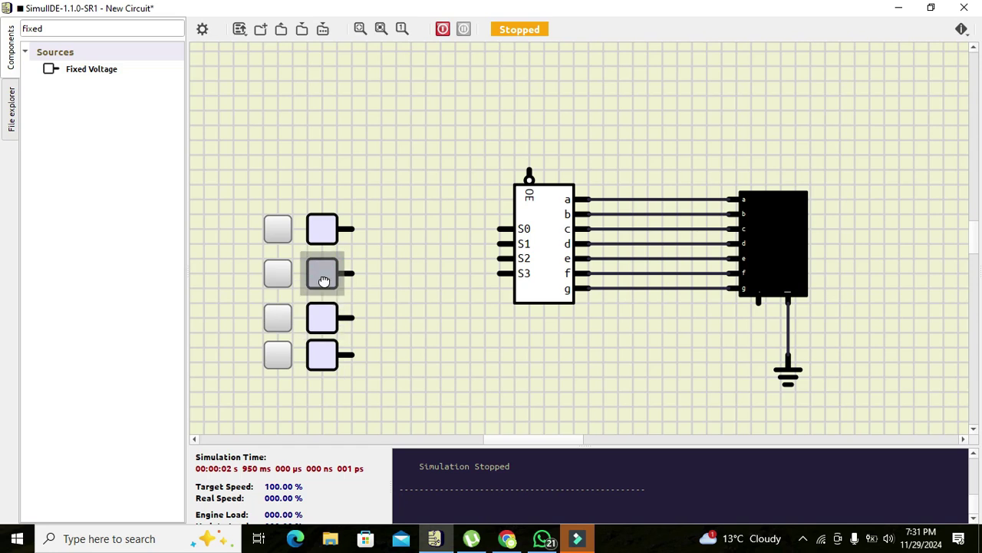
drag(324, 281, 324, 288)
click(324, 241)
drag(324, 242, 325, 241)
click(427, 263)
Wire the four Fixed Voltage sources, from top to bottom, to the converter's inputs S0, S1, S2 and S3
click(381, 241)
click(498, 229)
click(352, 243)
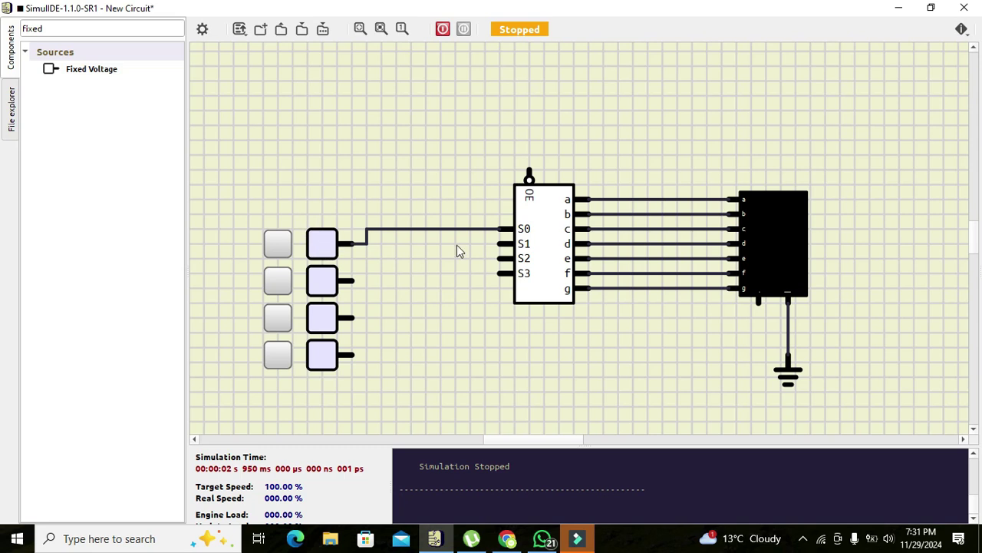
click(500, 244)
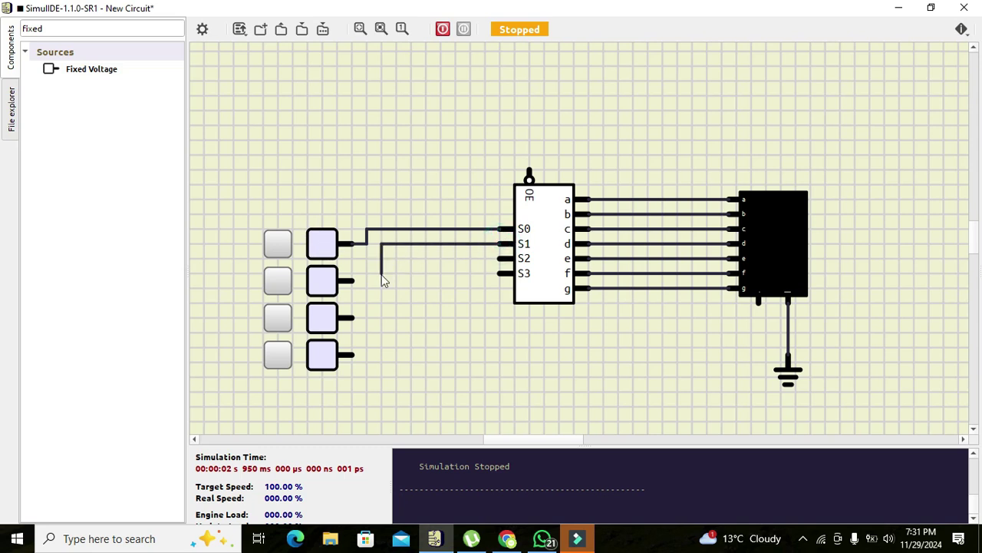
click(354, 281)
click(500, 259)
click(352, 316)
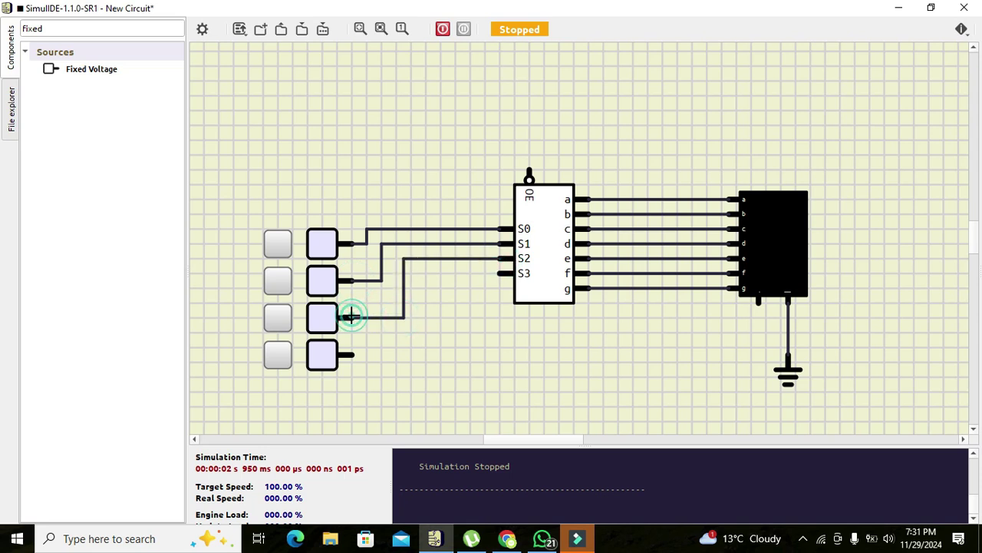
click(500, 274)
click(423, 358)
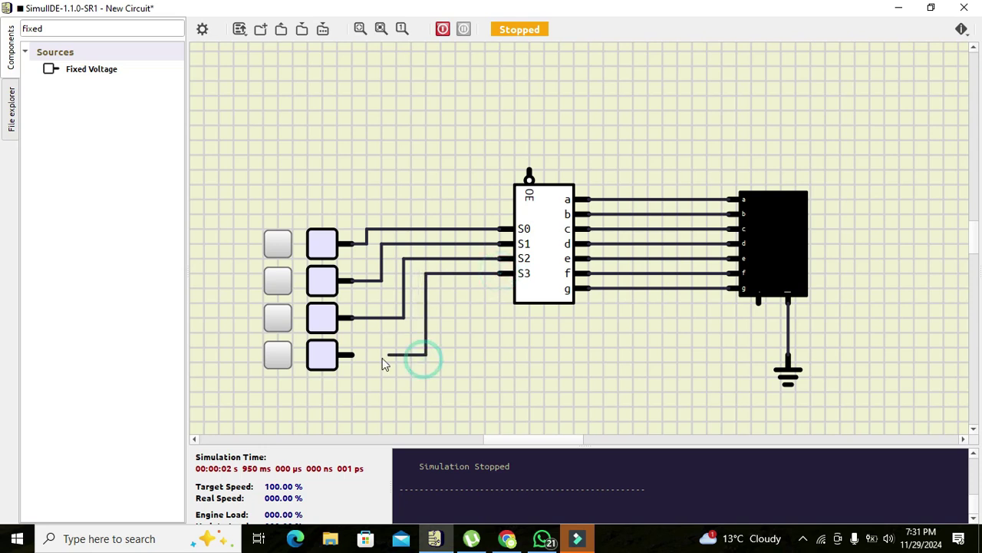
click(352, 355)
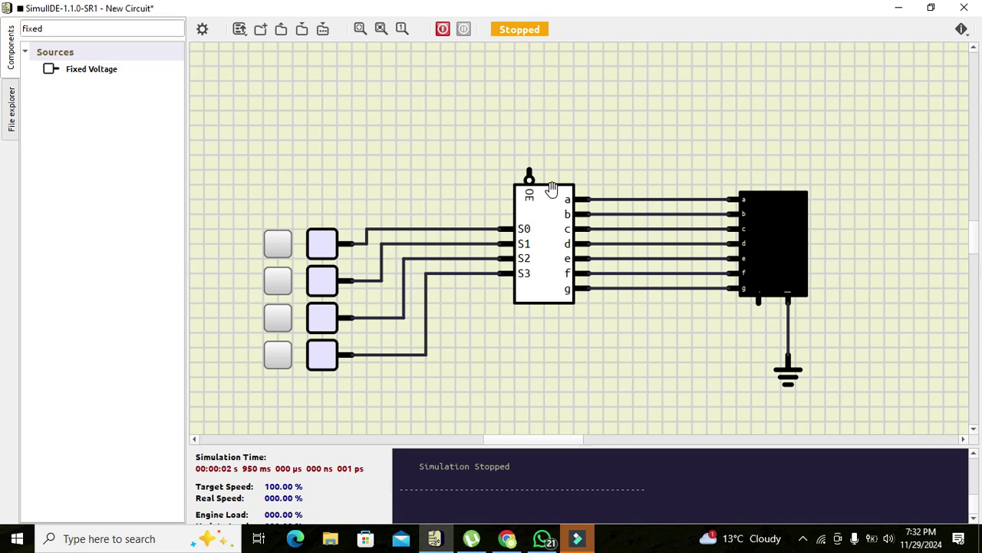
Start the circuit simulation and test input S0 by switching its voltage source on and back off
click(443, 30)
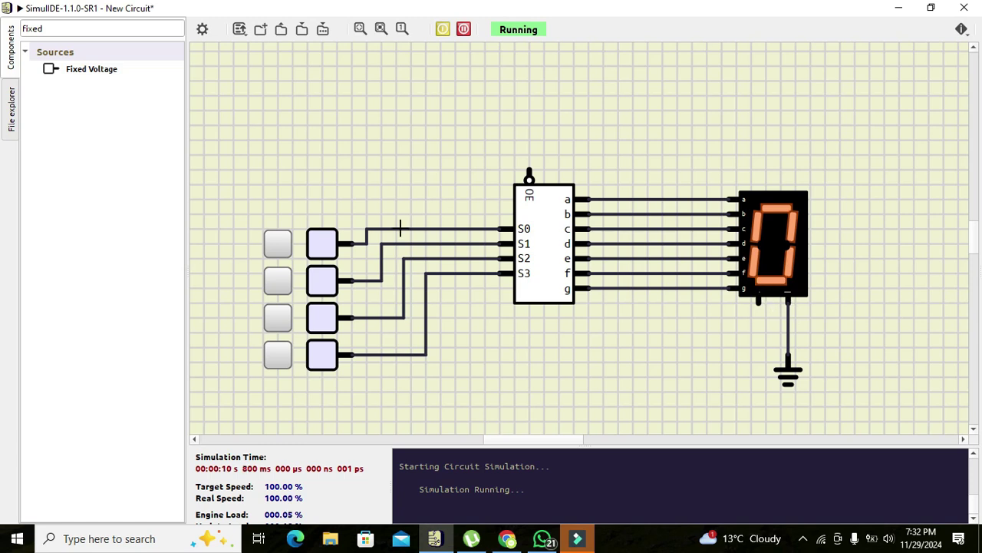
click(278, 246)
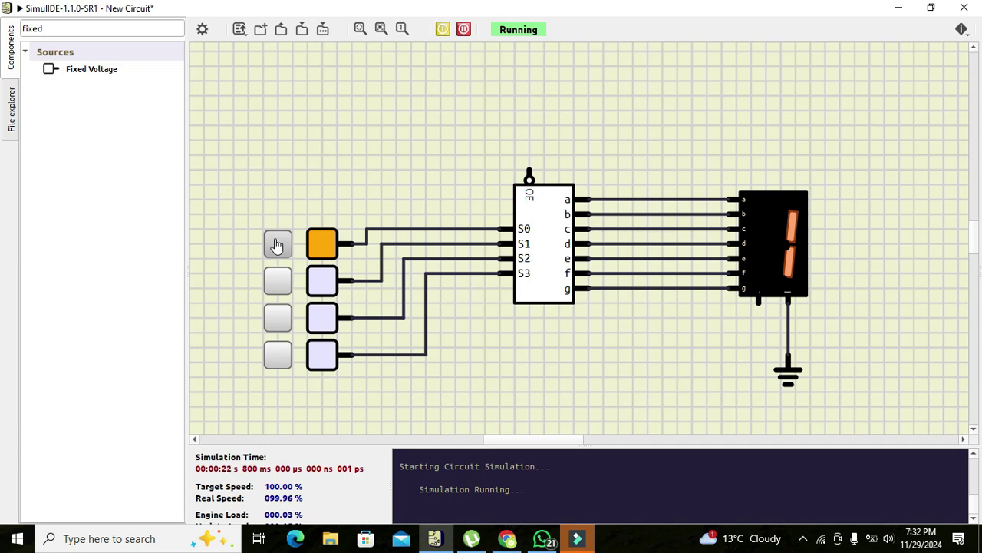
click(277, 244)
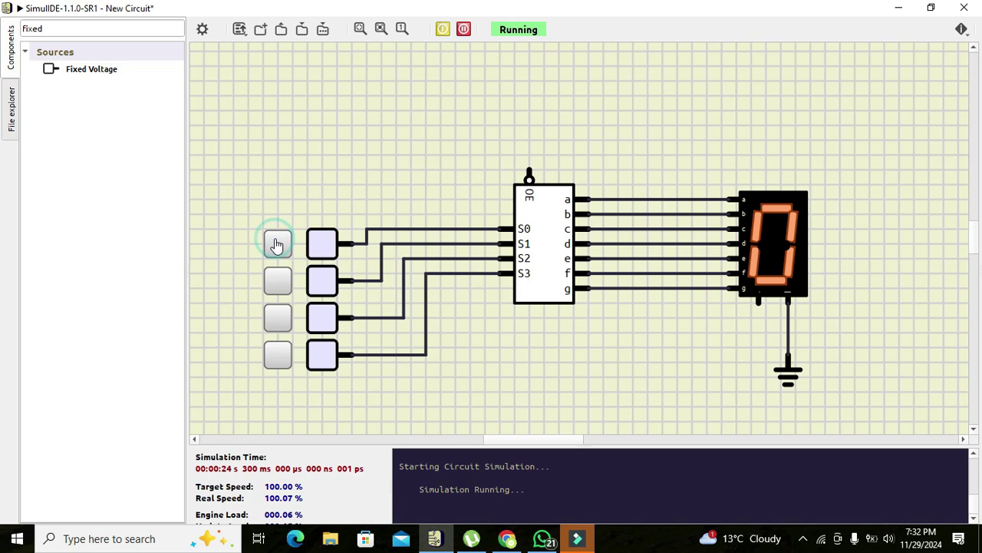
Test the digits 2, 3, 4 and 5 in turn by toggling the voltage sources on inputs S0, S1 and S2
click(279, 284)
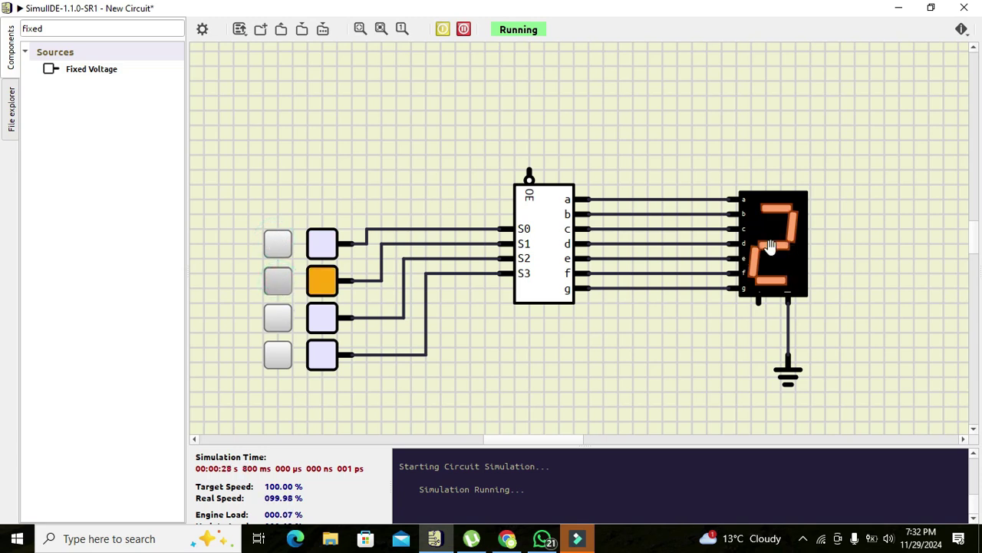
click(279, 246)
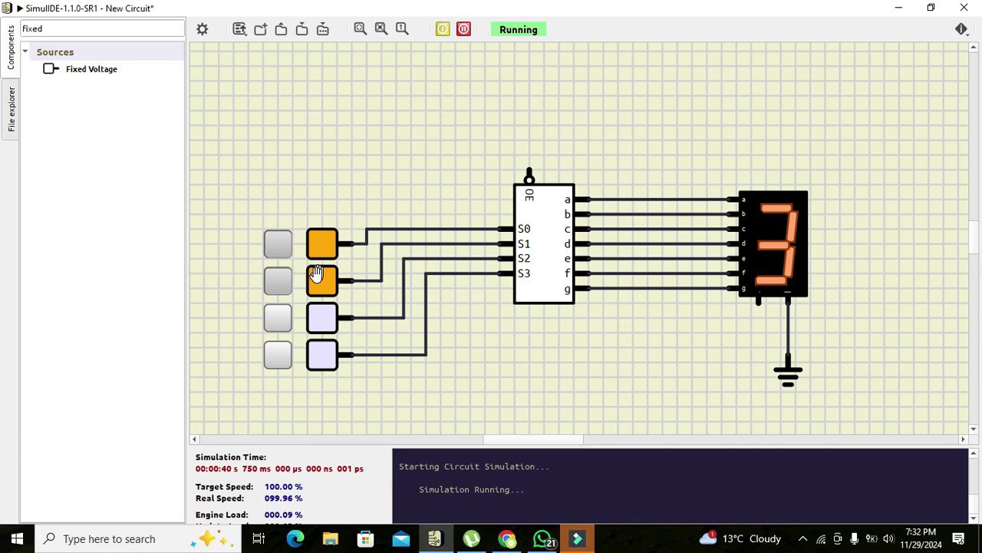
click(278, 246)
click(278, 281)
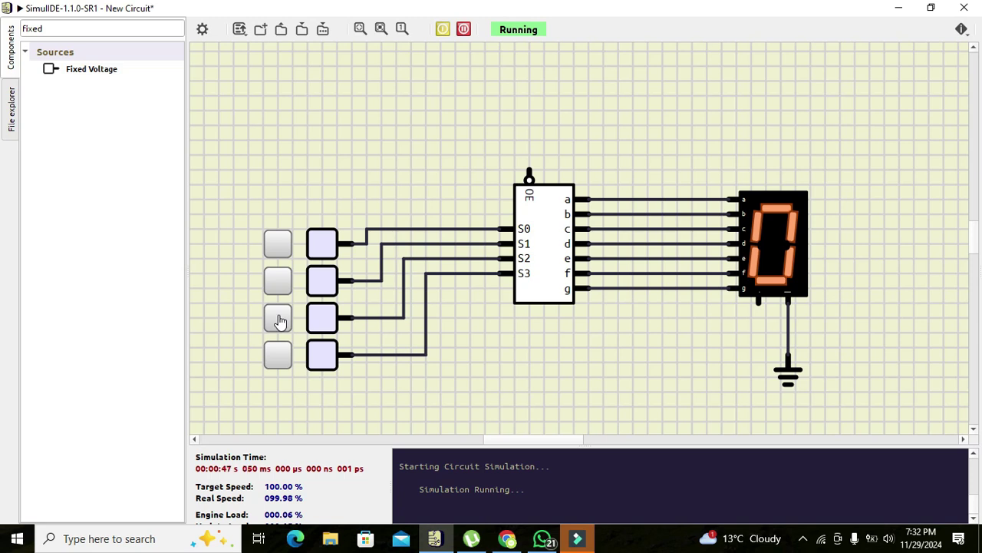
click(278, 319)
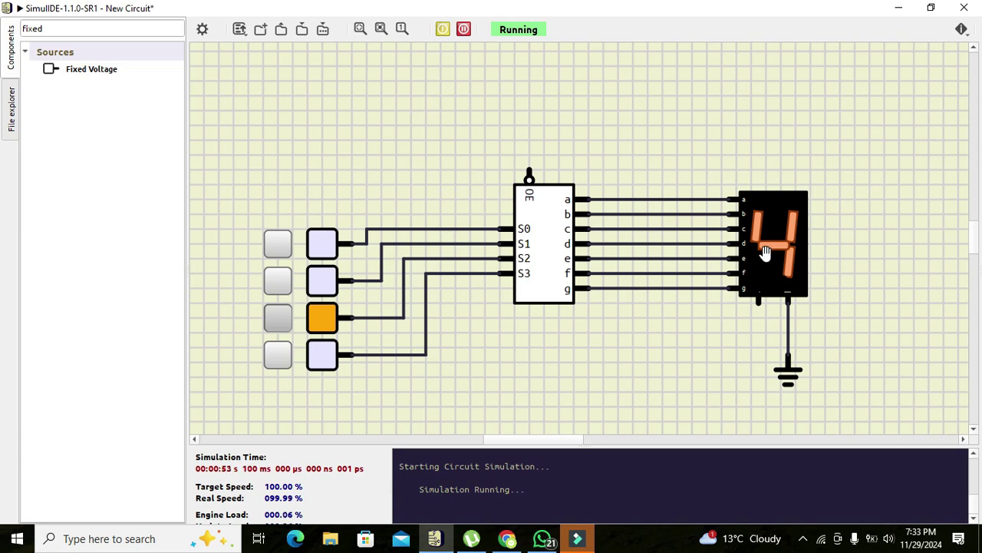
click(281, 251)
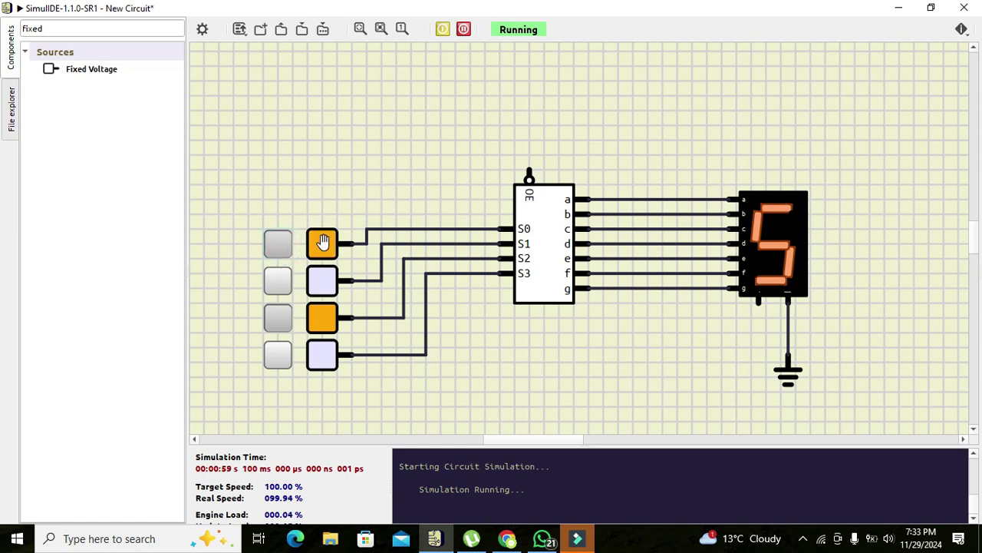
click(278, 321)
click(280, 288)
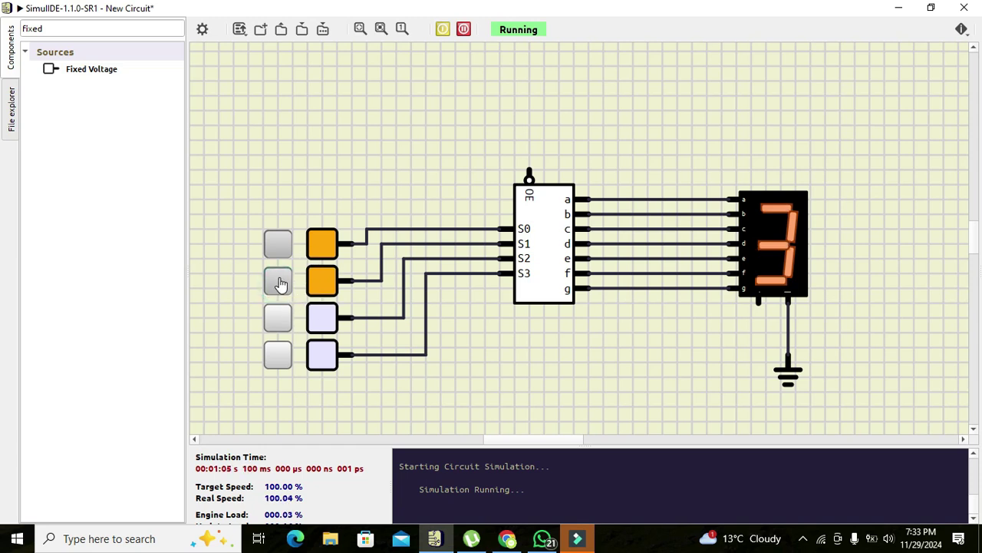
click(278, 320)
click(278, 281)
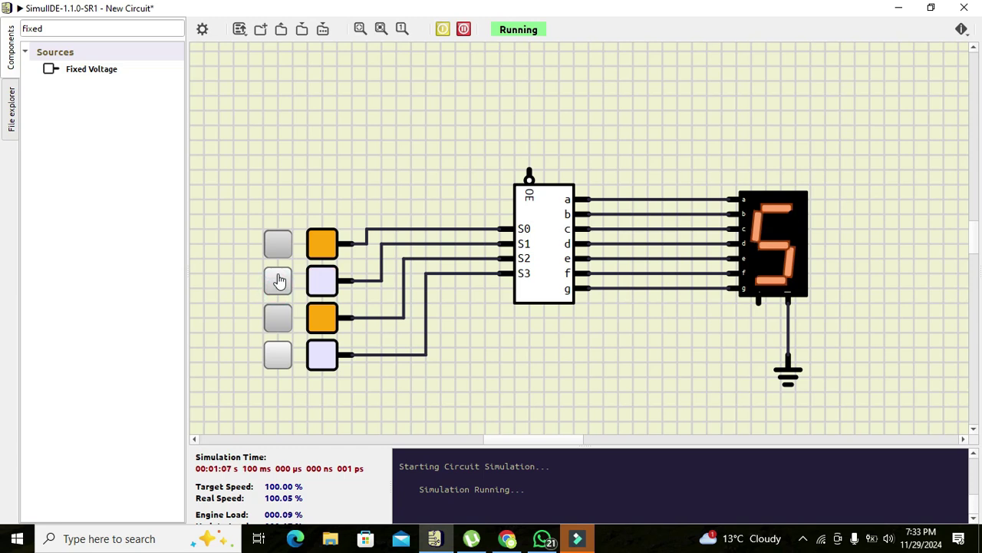
Test digit 6 by switching the S0 source off and S1 on, and digit 7 by switching S0 back on
click(278, 243)
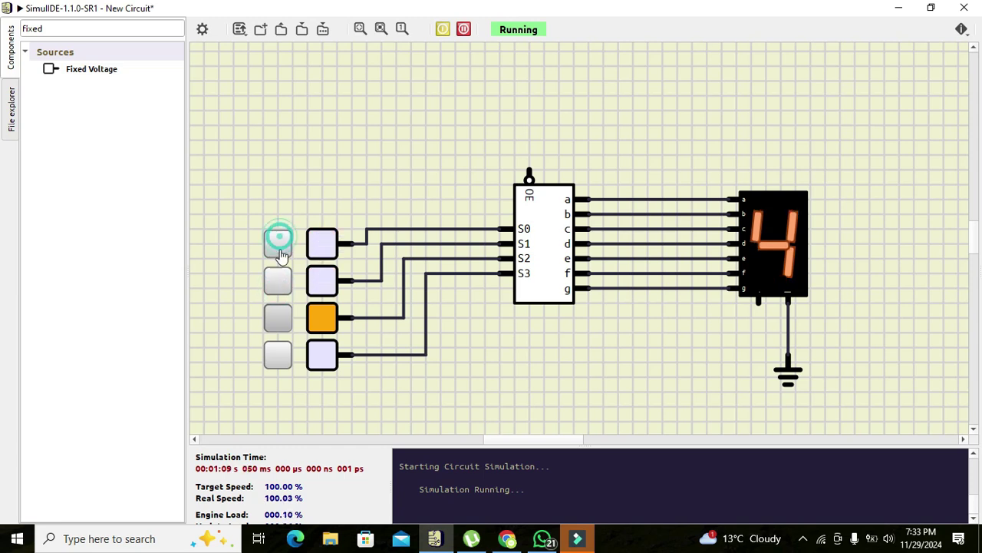
click(278, 281)
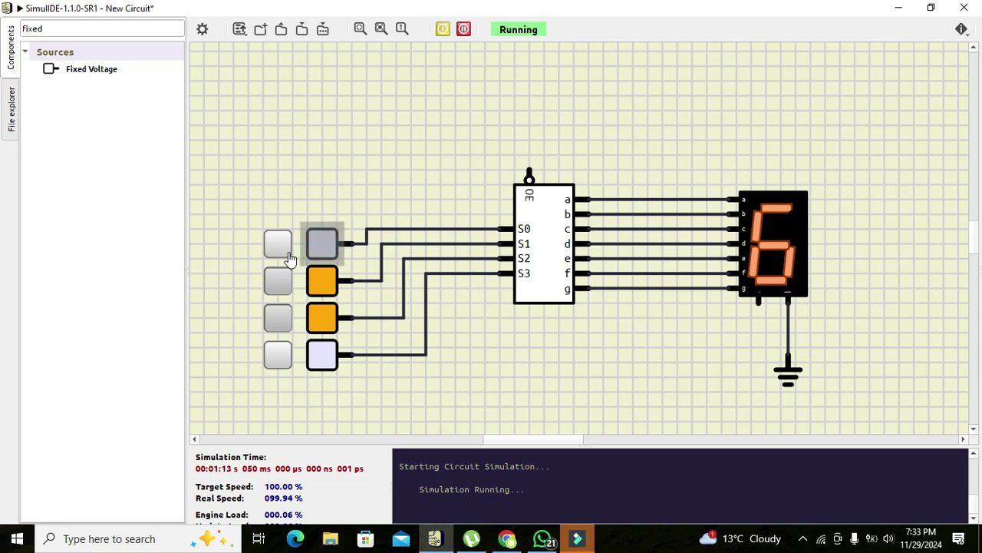
click(283, 257)
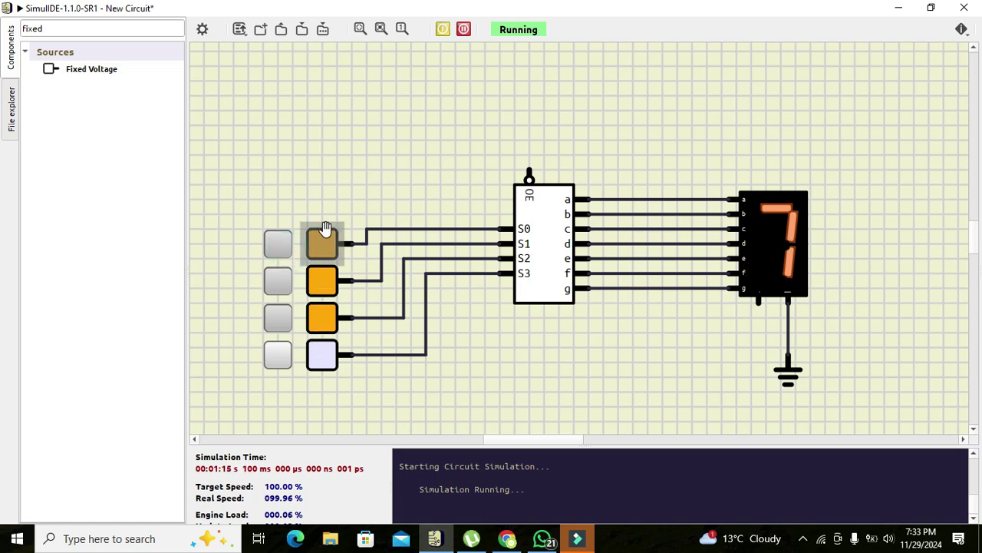
click(389, 176)
Test digit 8 by switching the S3 source on and the S0, S1 and S2 sources off
click(317, 353)
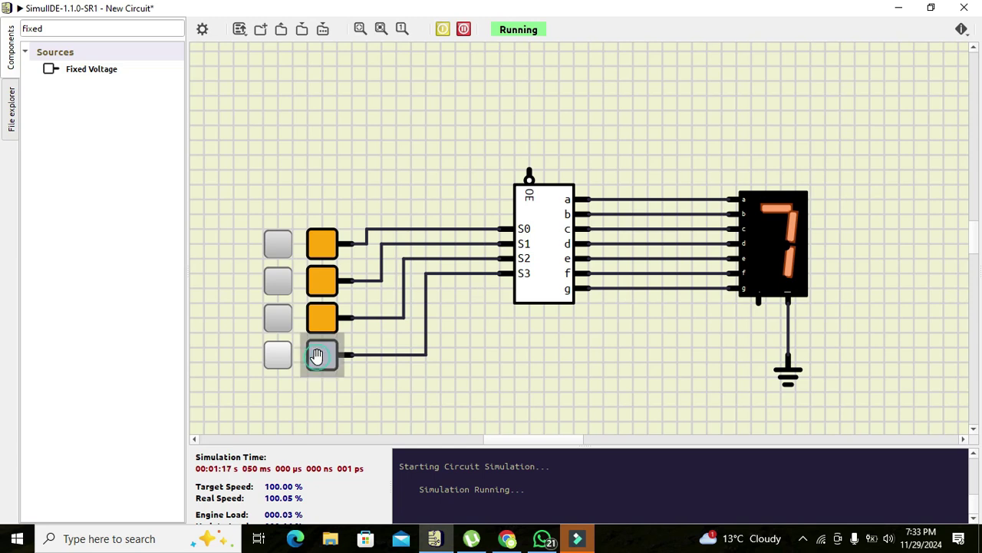
click(278, 357)
click(278, 319)
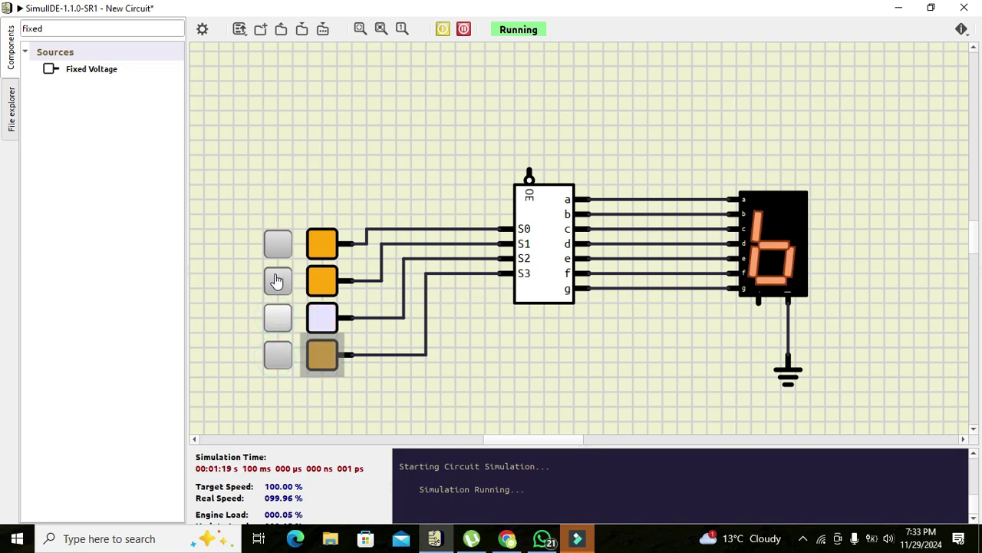
click(278, 281)
click(274, 246)
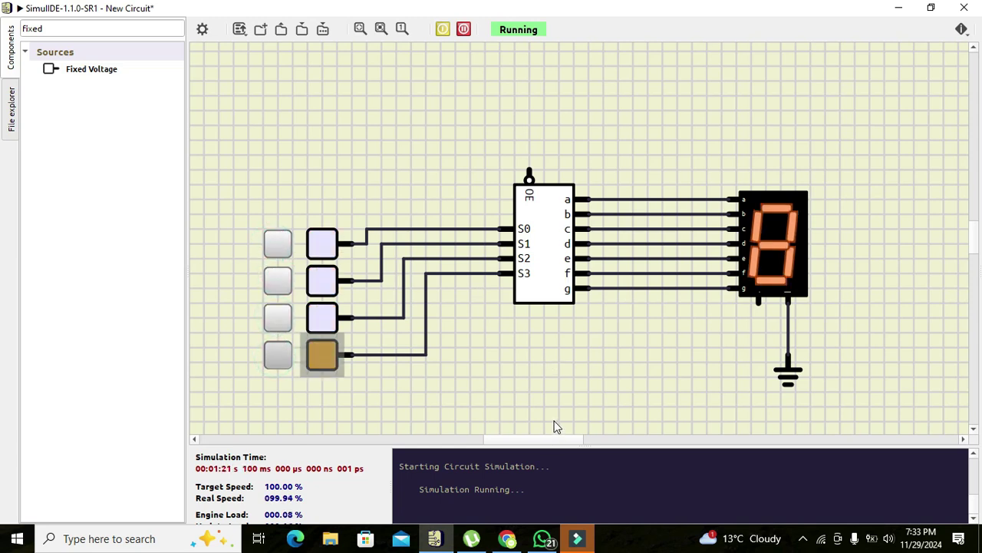
click(554, 419)
click(278, 319)
click(278, 281)
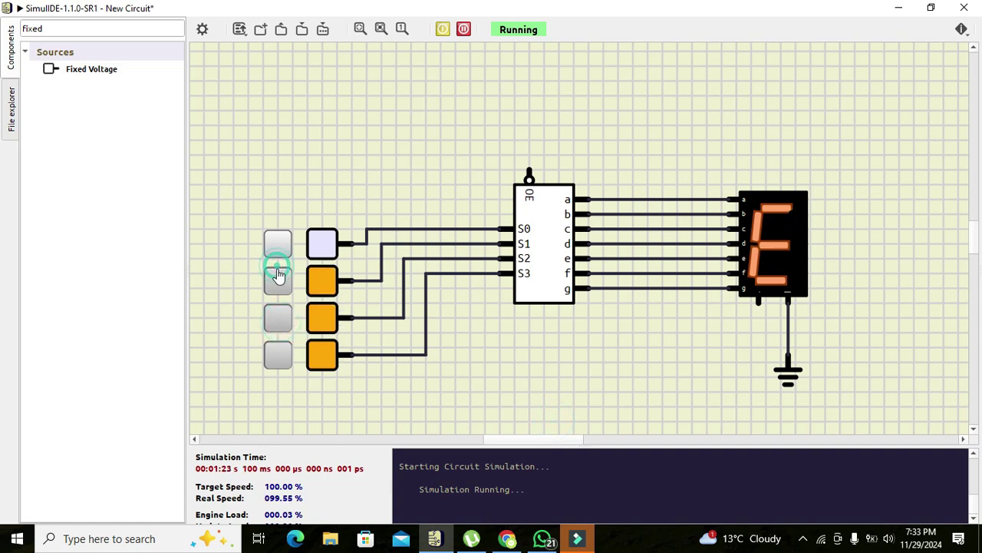
click(278, 243)
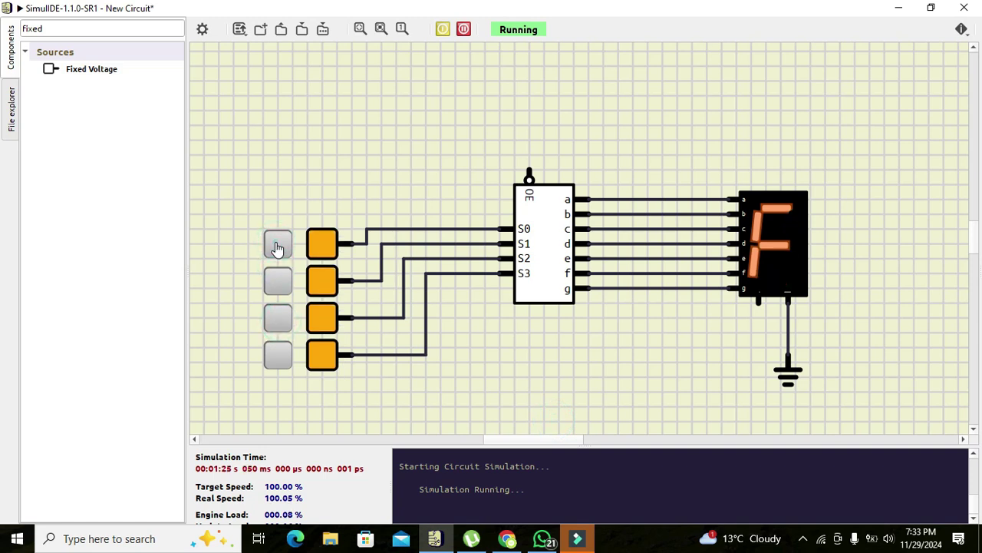
click(278, 246)
click(278, 281)
click(278, 318)
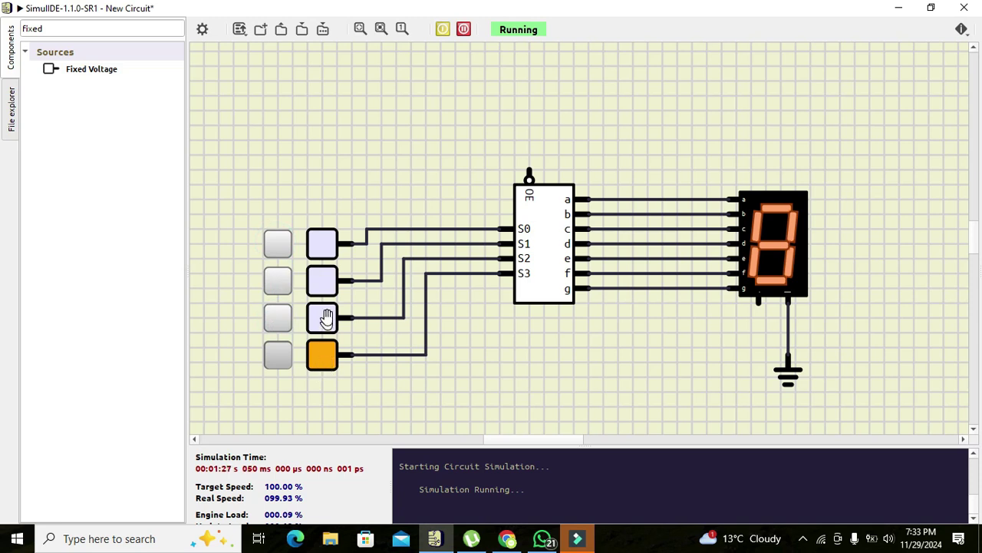
Keeping S3 on and S2 off, toggle the S0 and S1 sources to test the characters 9, A and b
click(279, 242)
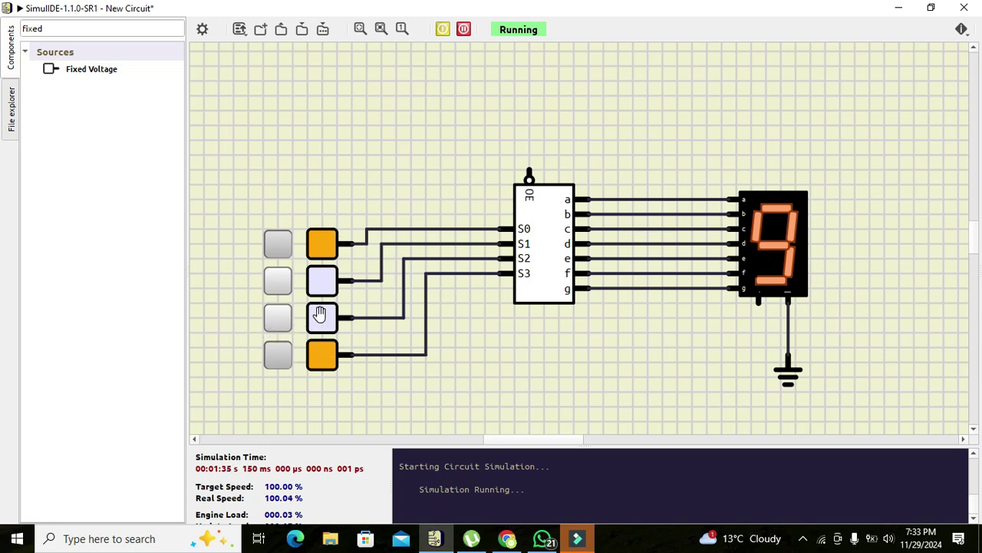
click(280, 282)
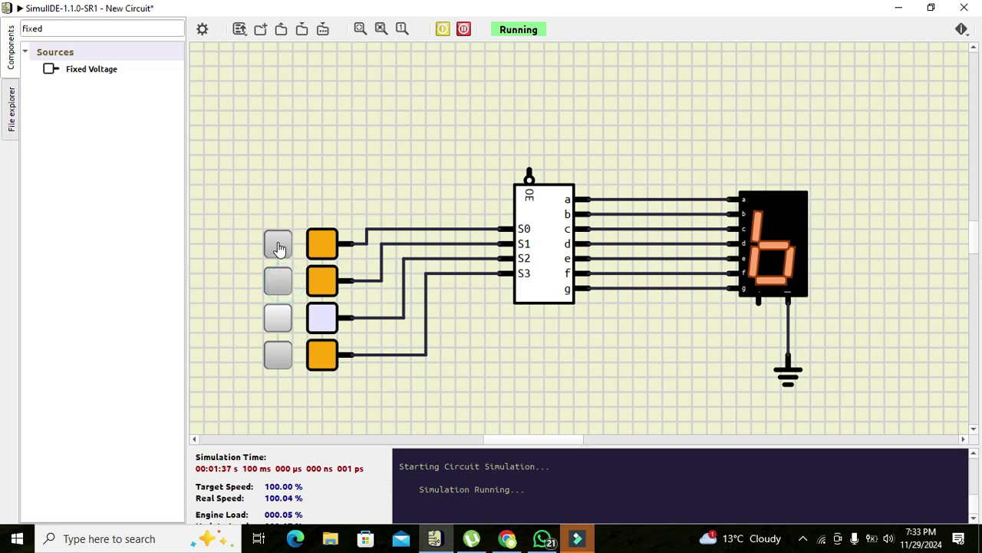
click(280, 244)
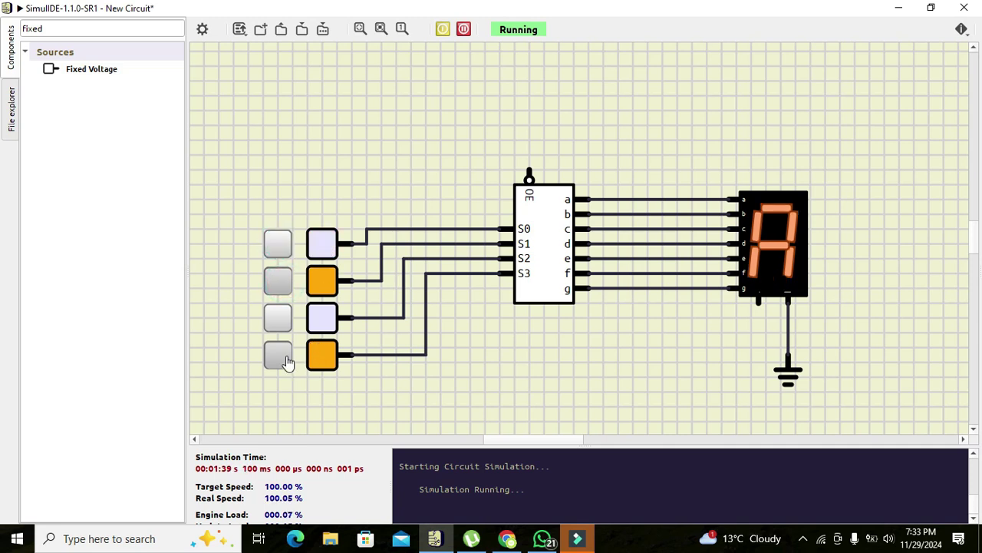
click(281, 241)
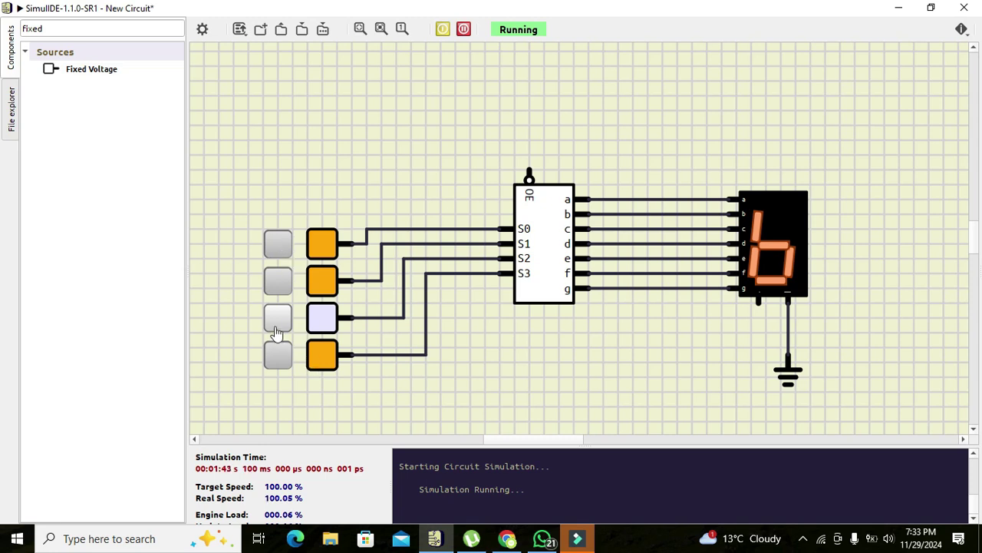
Switch on the S2 source alongside S3 and toggle S0 and S1 to test the characters C, d, E and F in turn
click(278, 318)
click(281, 284)
click(282, 246)
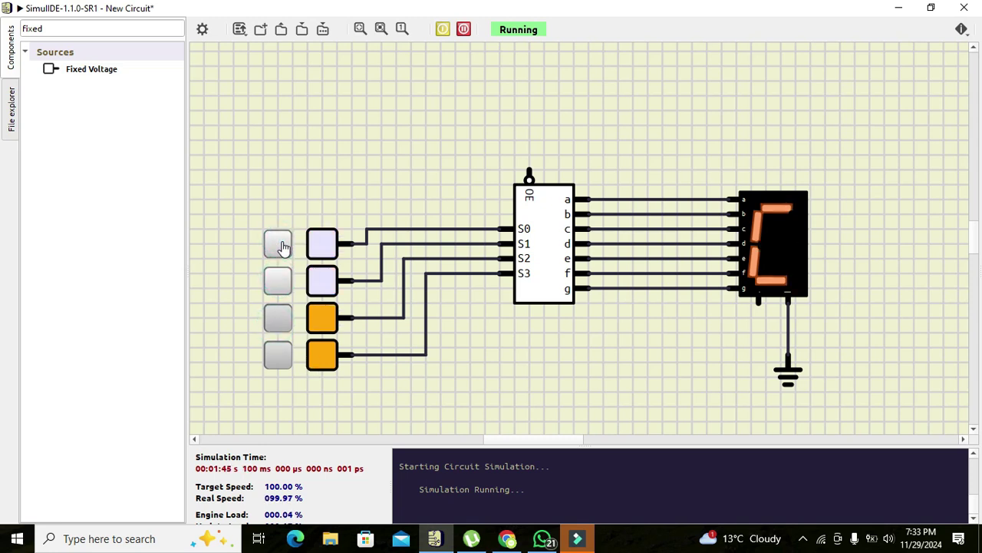
click(276, 245)
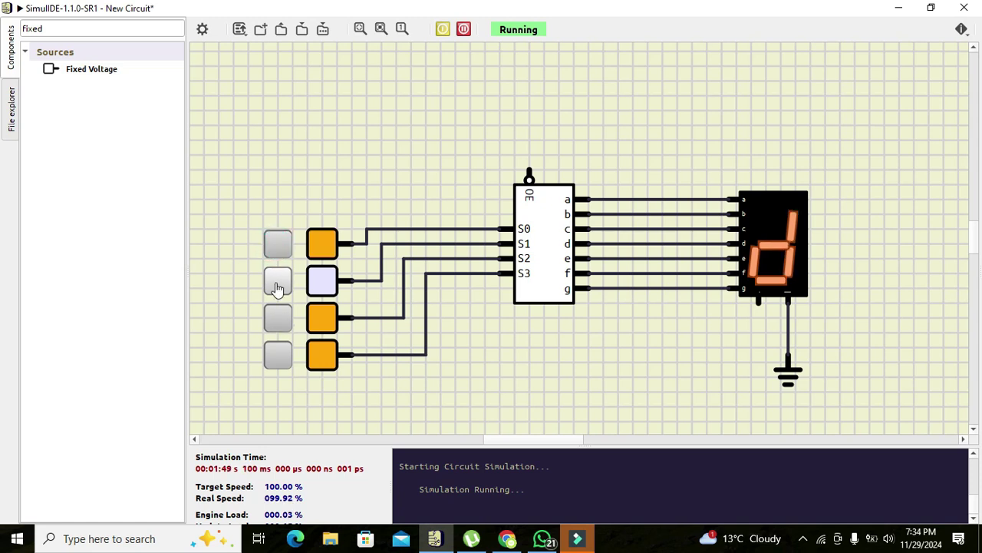
click(278, 284)
click(279, 248)
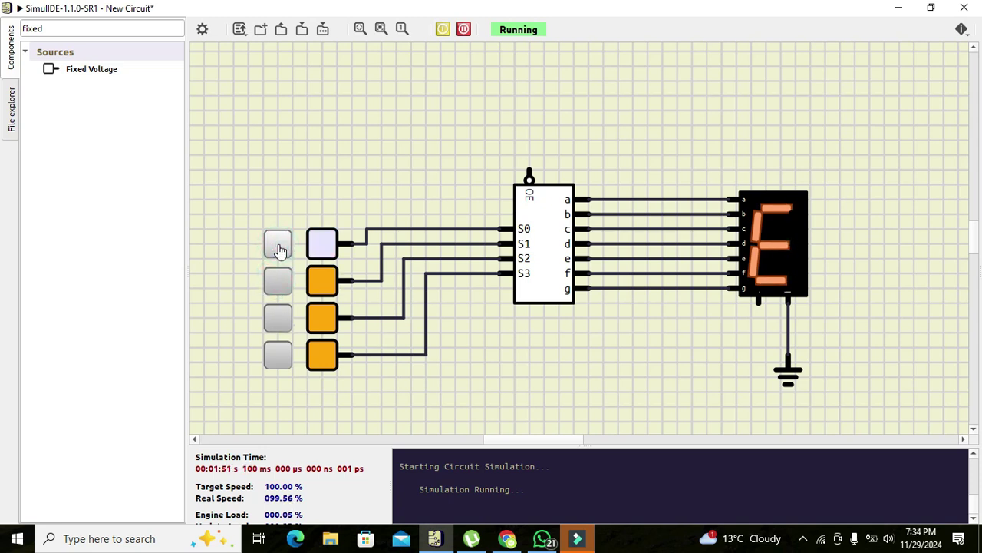
click(280, 252)
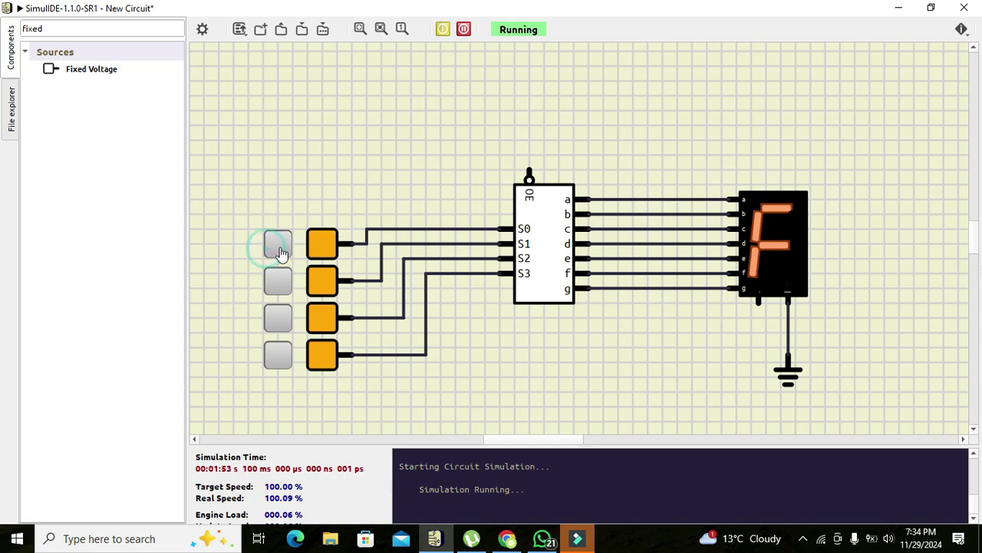